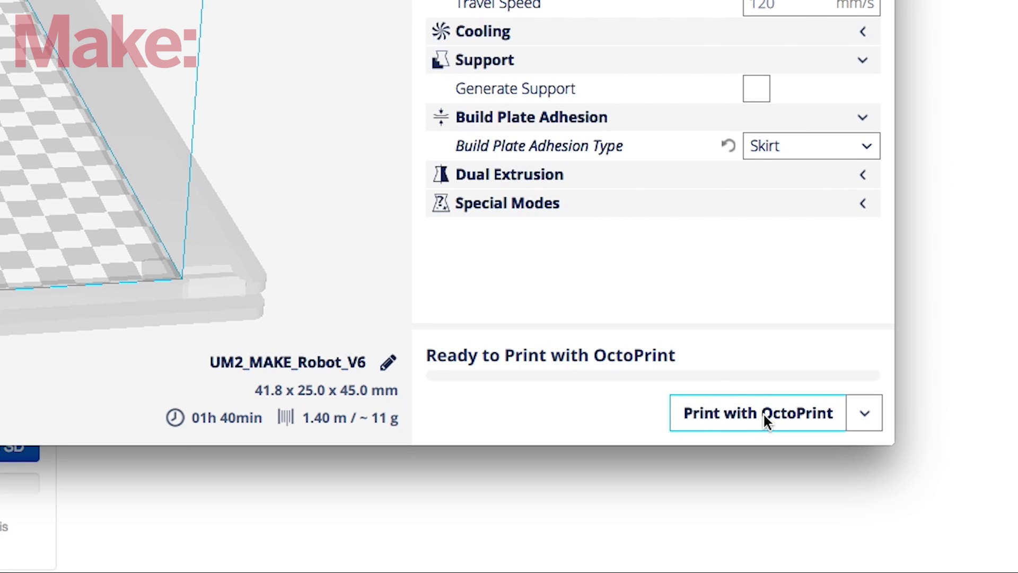
# - Send the sliced robot job to the OctoPrint server with Print with OctoPrint
pyautogui.click(921, 533)
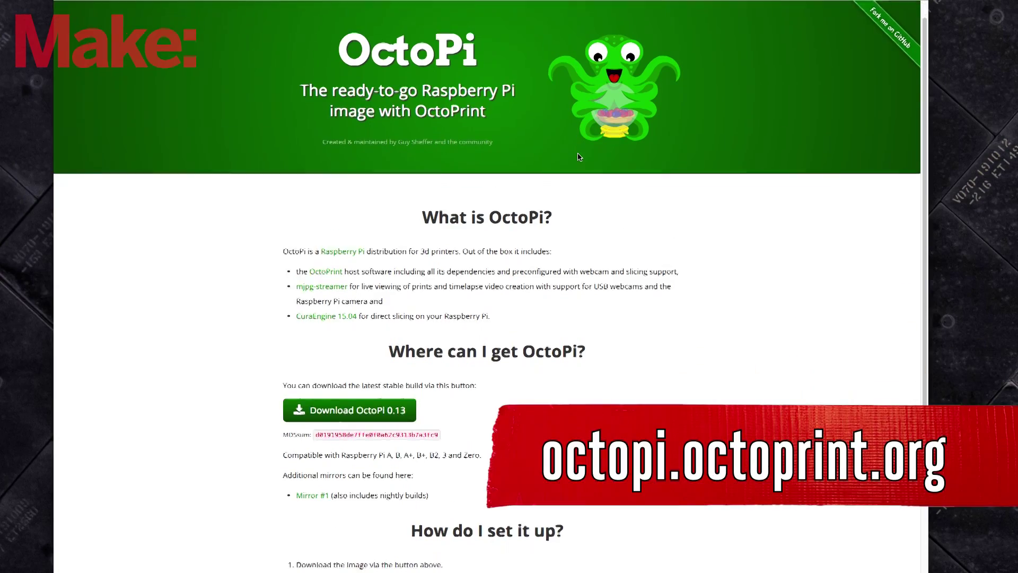
# - Download the OctoPi 0.13 image and flash it to the SD card with ApplePi-Baker
pyautogui.scroll(-3, 609, 222)
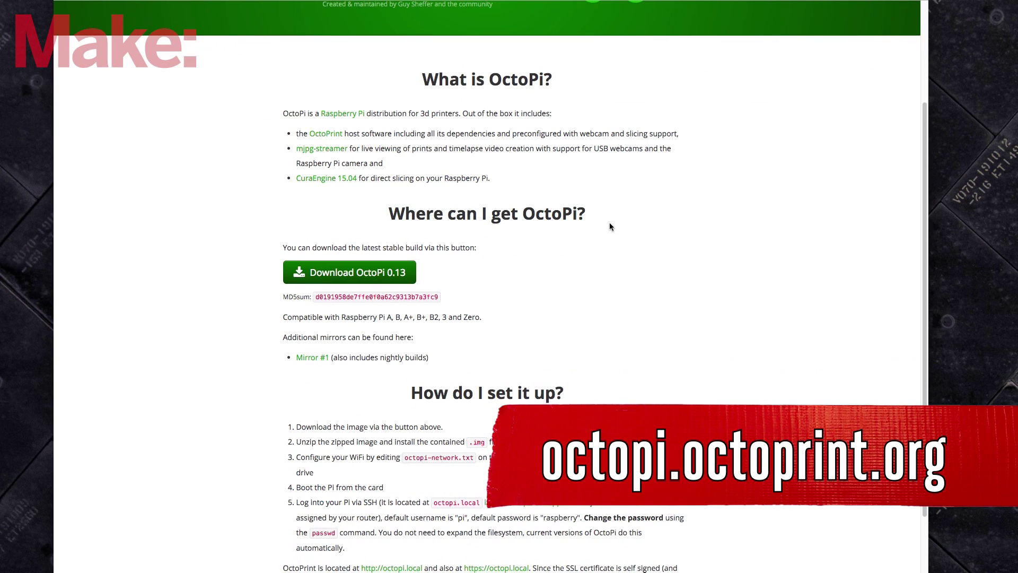
pyautogui.click(360, 279)
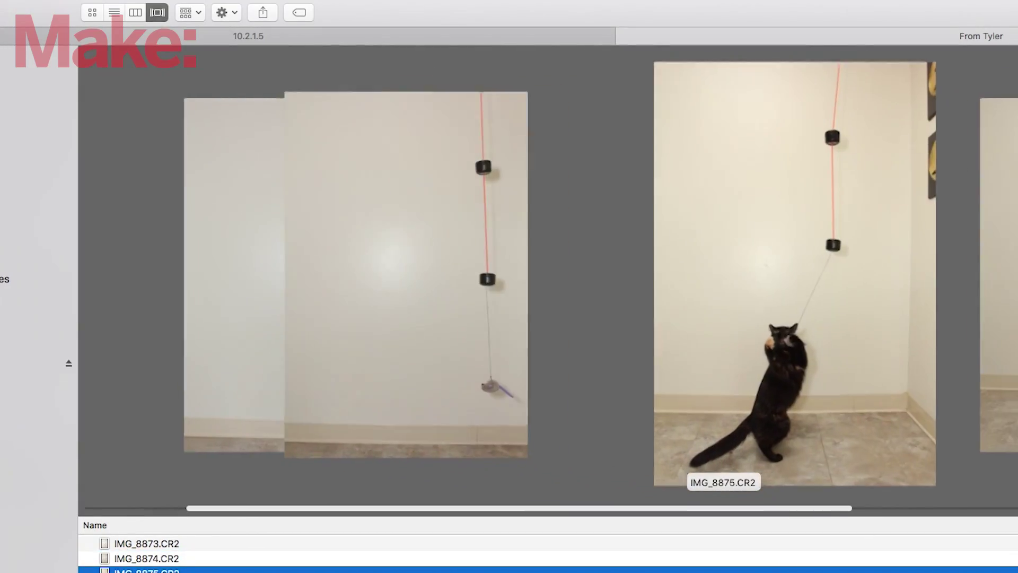
pyautogui.press('Down')
pyautogui.press('Down')
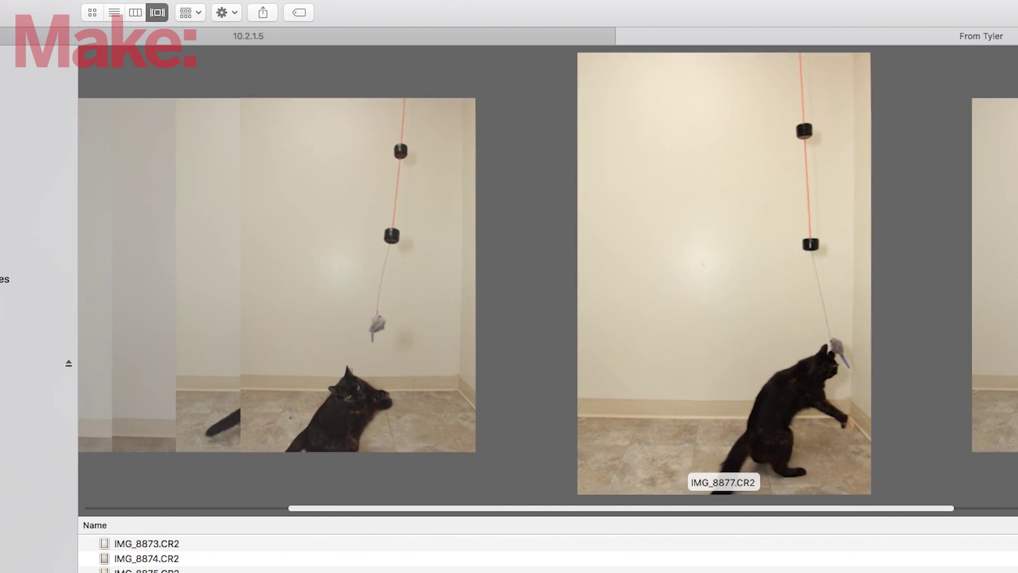
pyautogui.press('Down')
pyautogui.press('Down')
pyautogui.press('Down')
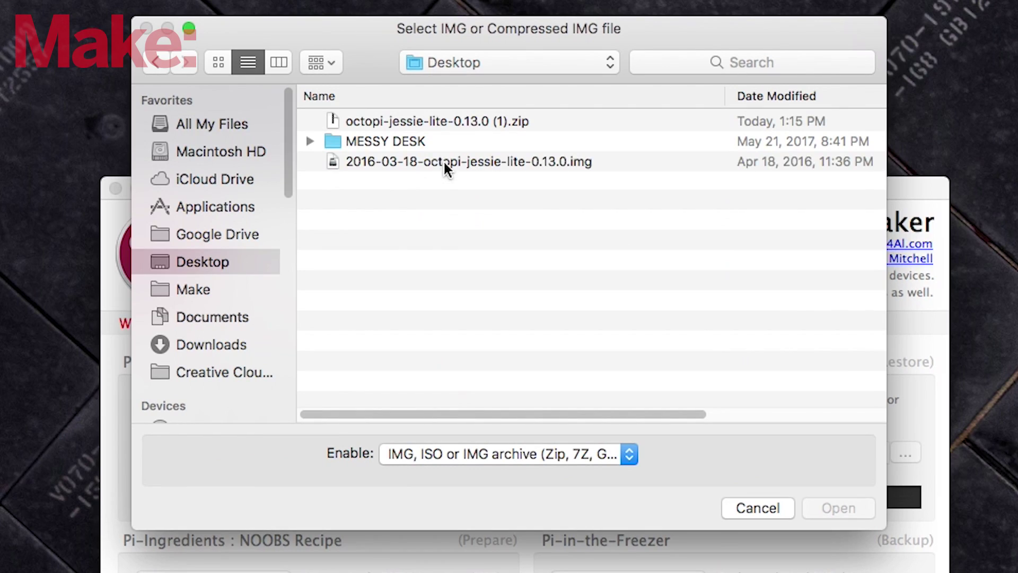
pyautogui.click(443, 161)
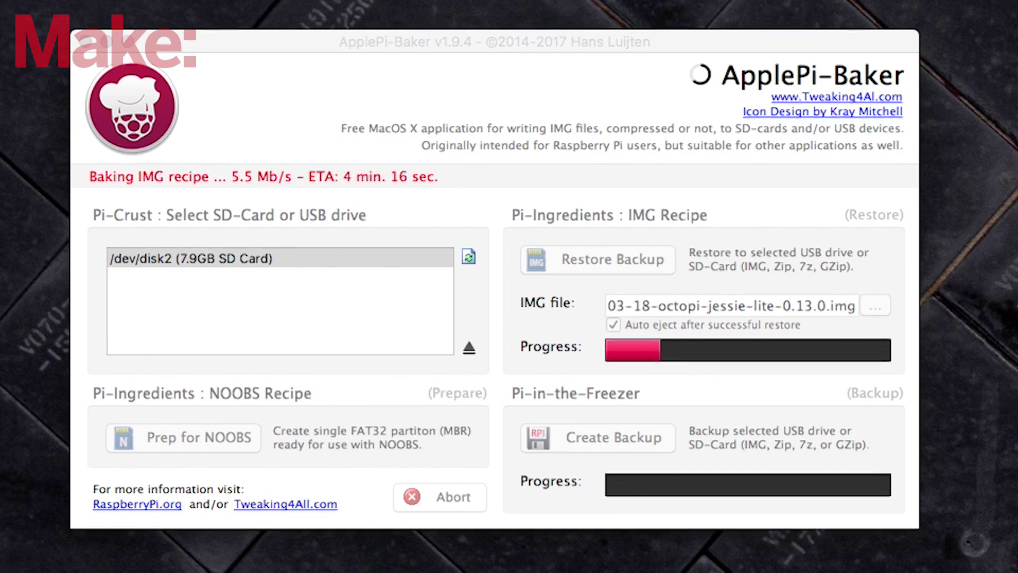
pyautogui.moveTo(242, 165); pyautogui.dragTo(237, 205)
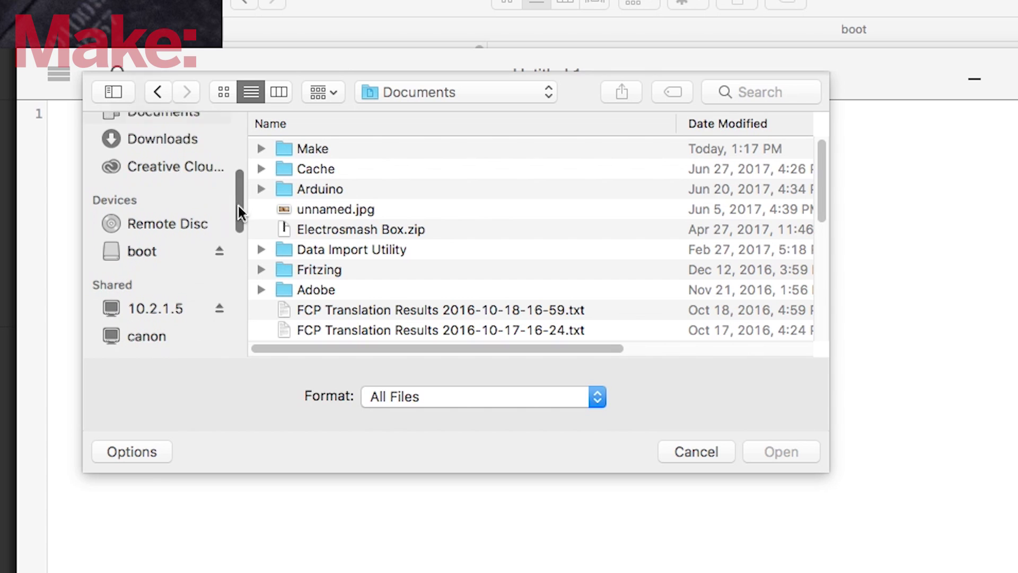
# - Open octopi-network.txt from the SD card's boot drive in the text editor
pyautogui.scroll(-3, 194, 207)
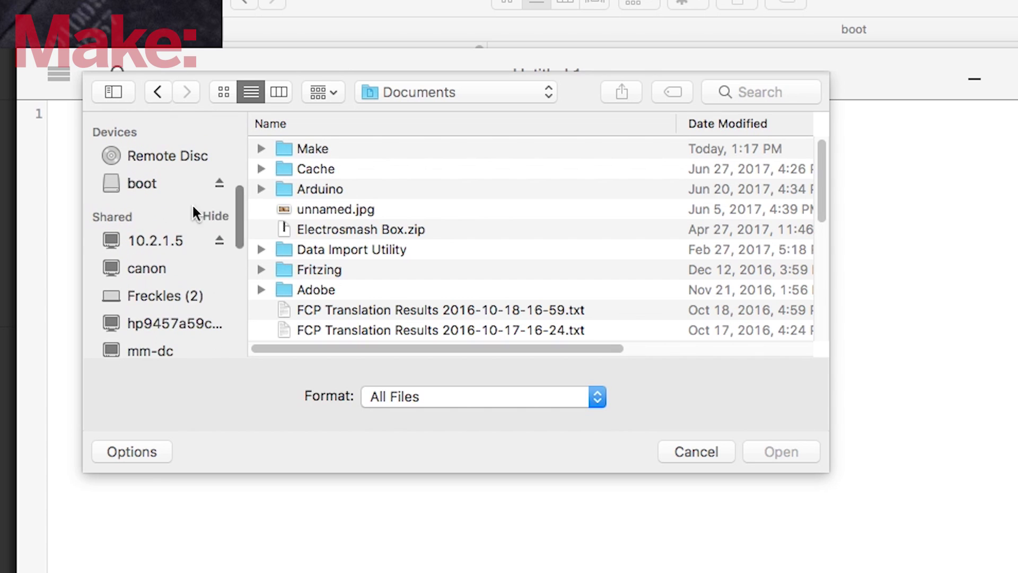
pyautogui.click(142, 182)
pyautogui.scroll(-10, 403, 212)
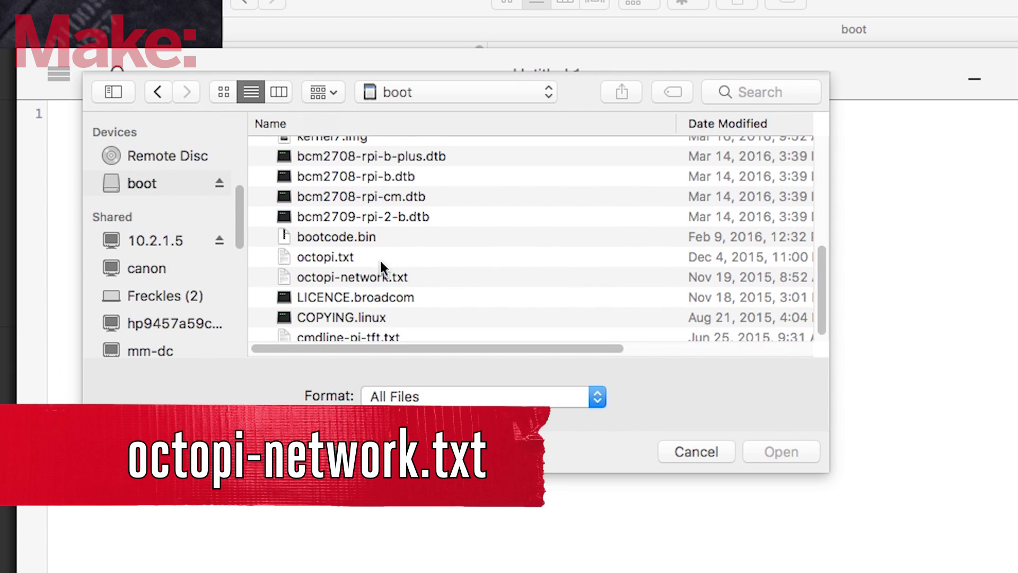
pyautogui.click(378, 275)
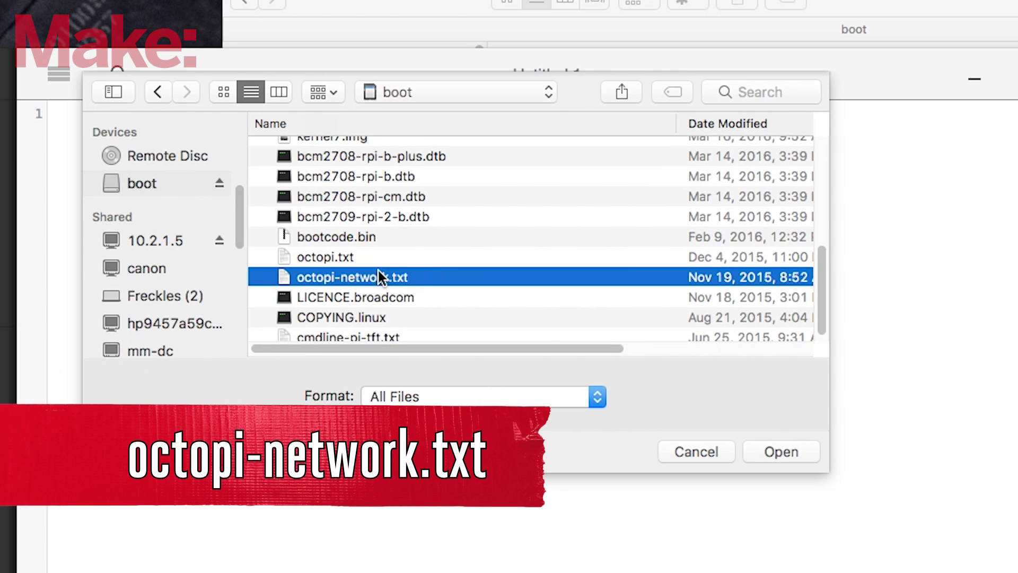
pyautogui.click(781, 451)
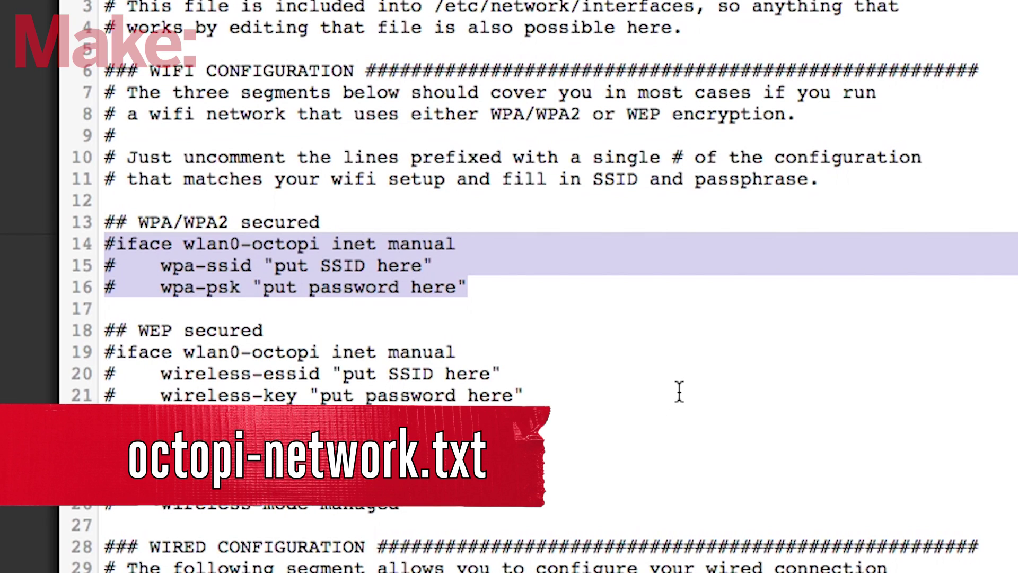
# - Uncomment the WPA/WPA2 lines, set wpa-ssid to Make and enter the Wi-Fi password
pyautogui.click(695, 422)
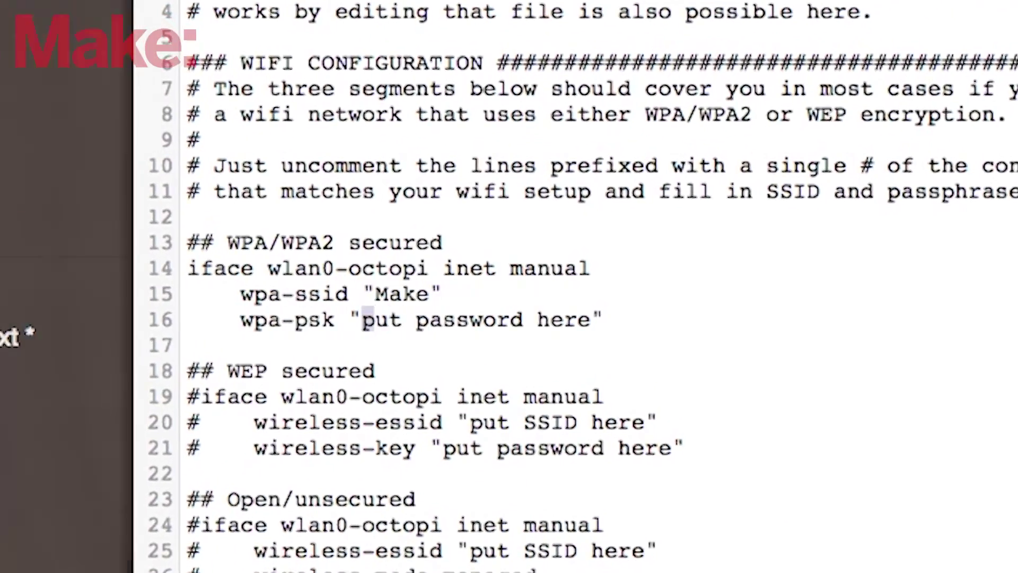
pyautogui.moveTo(252, 287); pyautogui.dragTo(393, 286)
pyautogui.moveTo(523, 320); pyautogui.dragTo(593, 321)
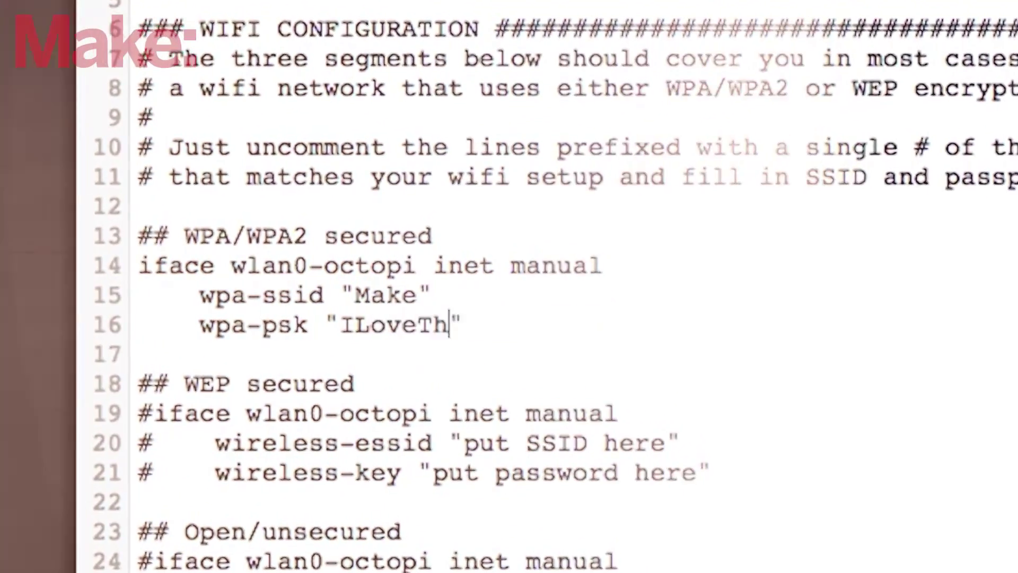
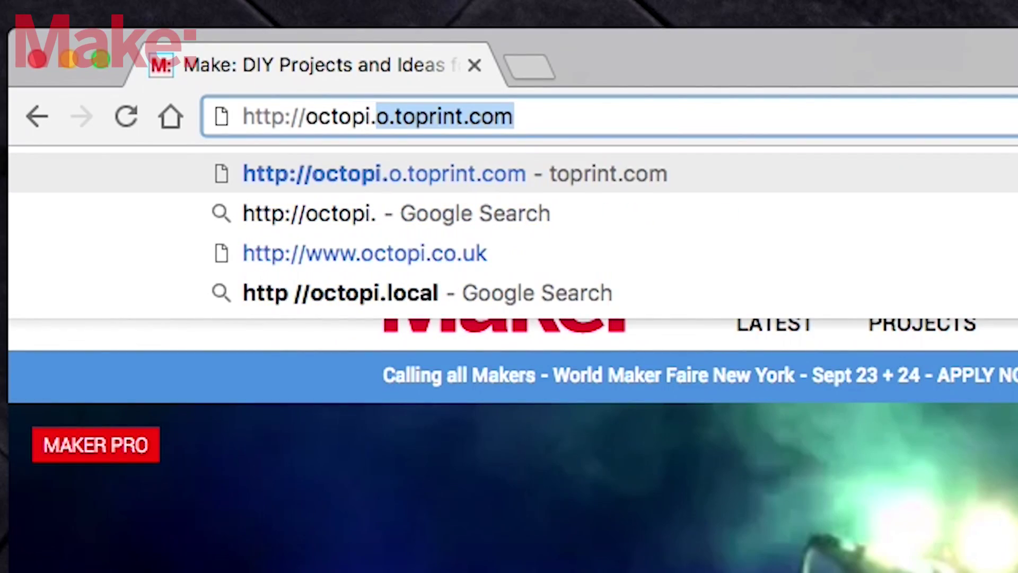
pyautogui.press('Return')
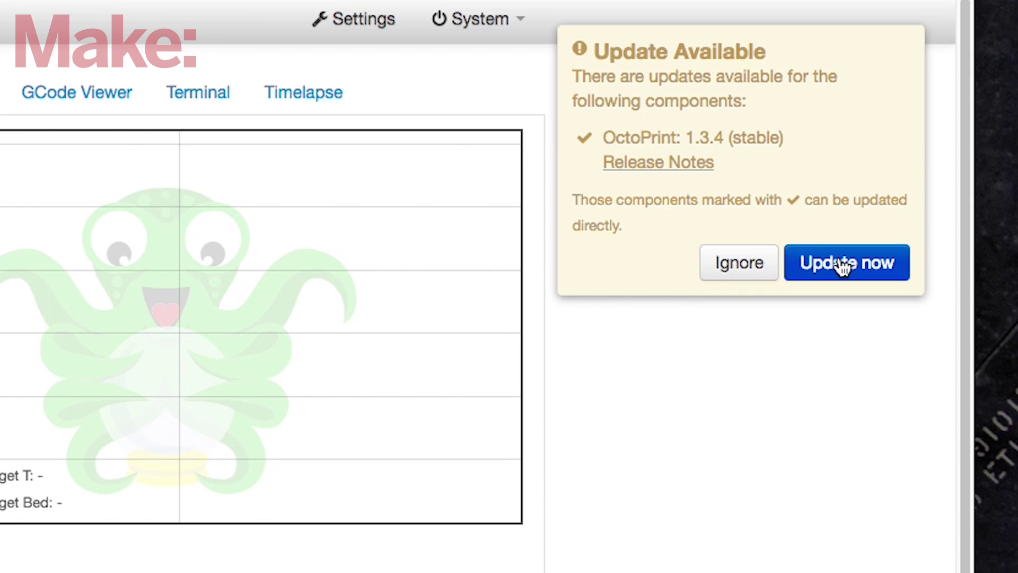
# - Start the OctoPrint update, connect to the printer until Operational, and view the Control tab
pyautogui.click(843, 264)
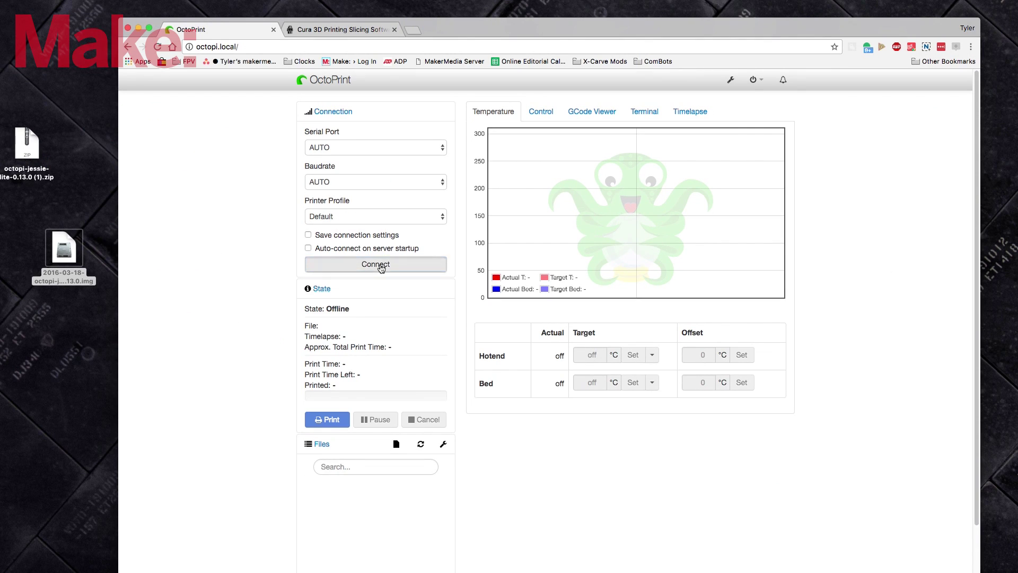
pyautogui.click(380, 266)
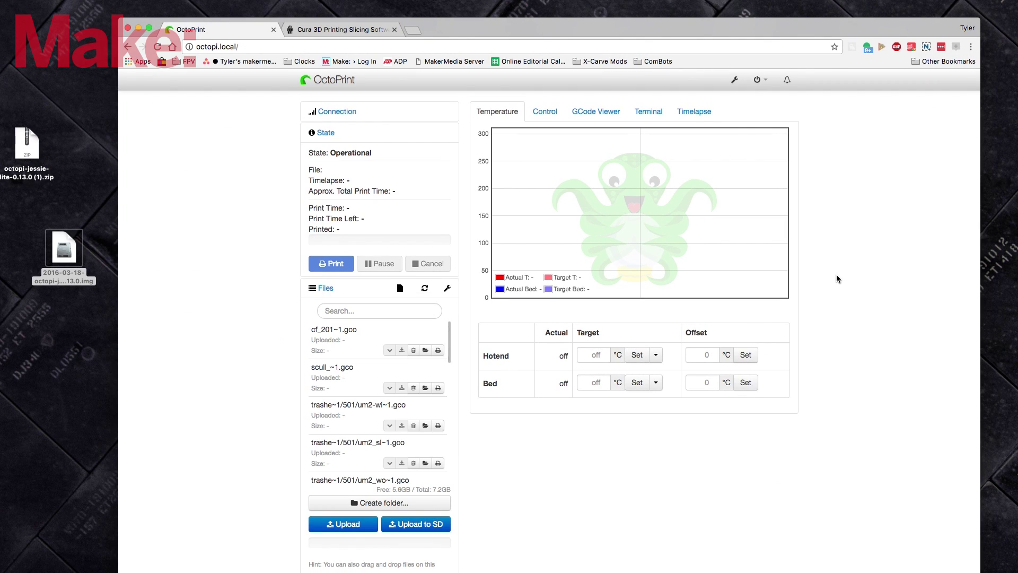
pyautogui.click(540, 113)
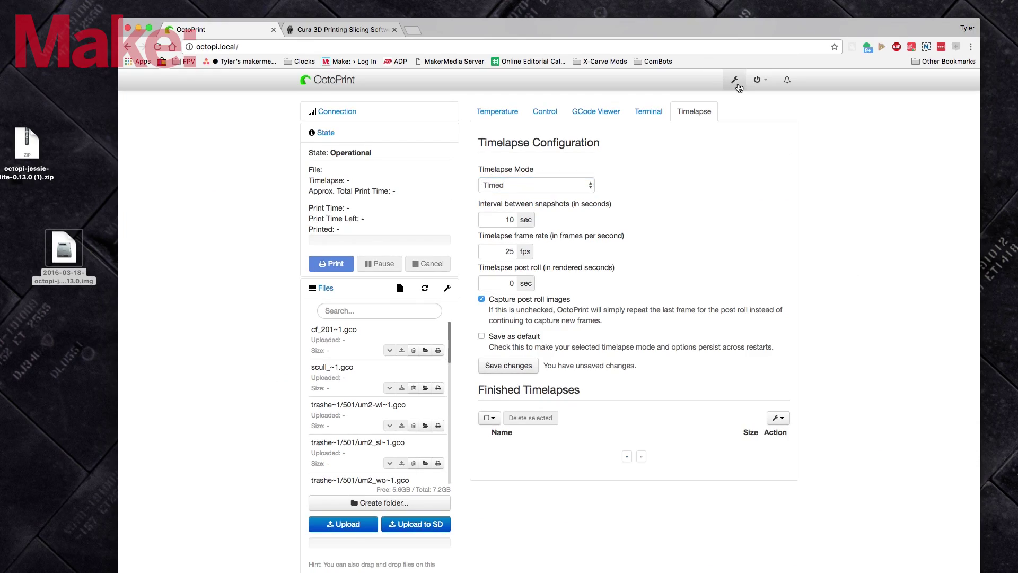
# - Show the API page of OctoPrint Settings with the server's API key
pyautogui.click(735, 80)
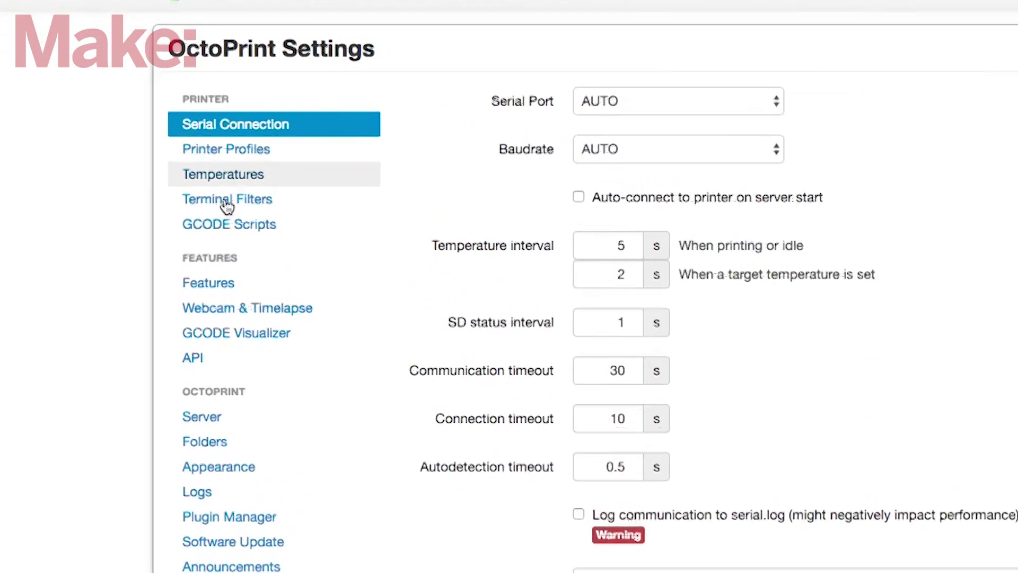
pyautogui.click(194, 358)
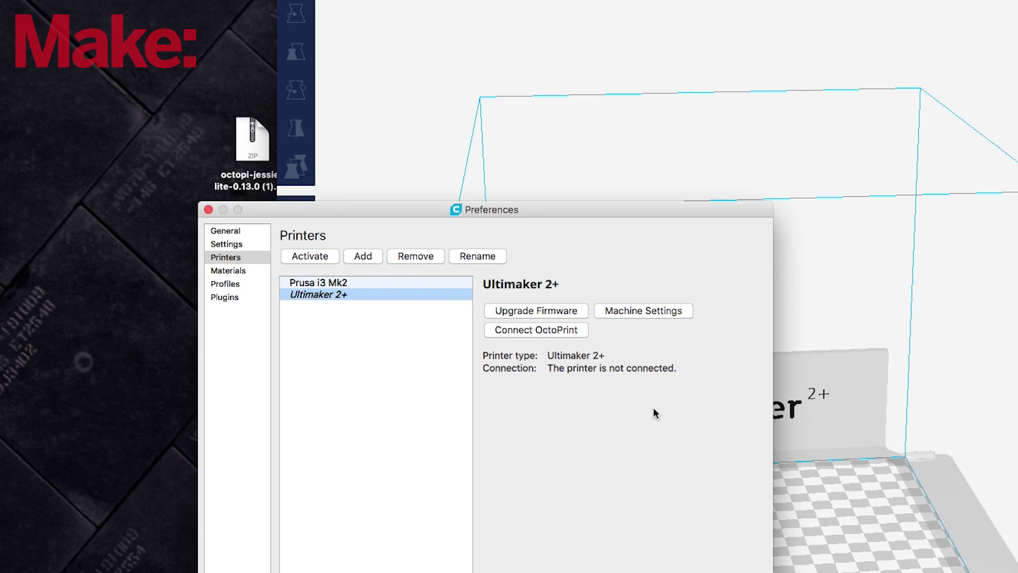
# - Link the Ultimaker 2+ to OctoPrint by selecting the octopi._octoprint._tcp.local instance
pyautogui.click(553, 330)
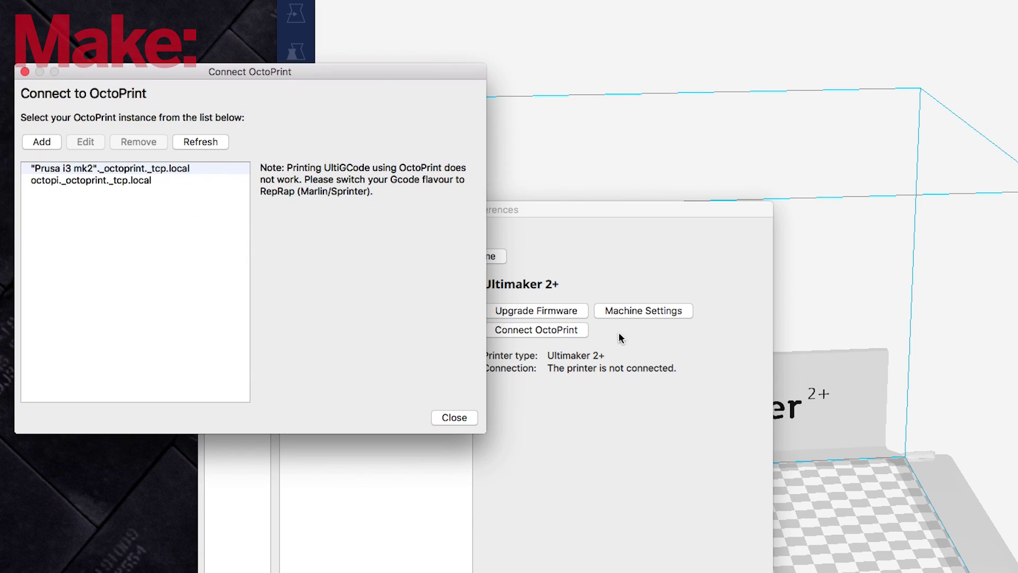
pyautogui.click(114, 180)
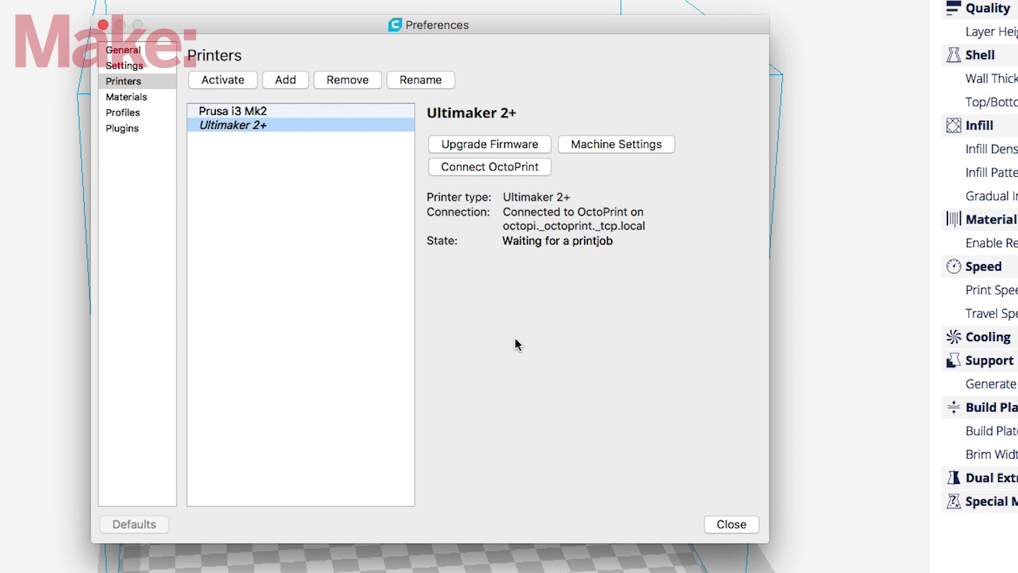
# - Set the Ultimaker 2+ G-code flavor to RepRap (Marlin/Sprinter) in Machine Settings
pyautogui.click(639, 144)
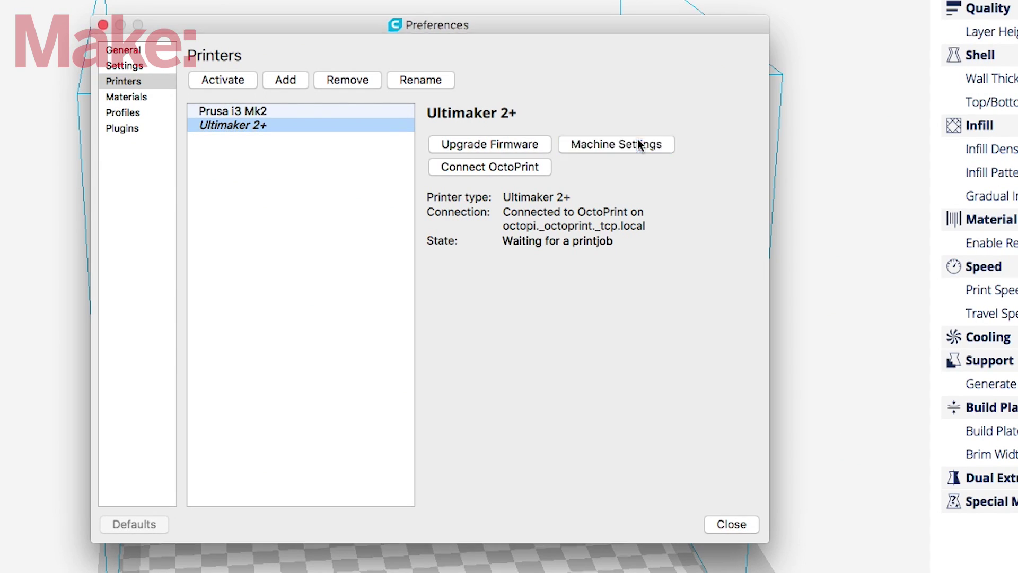
pyautogui.click(345, 329)
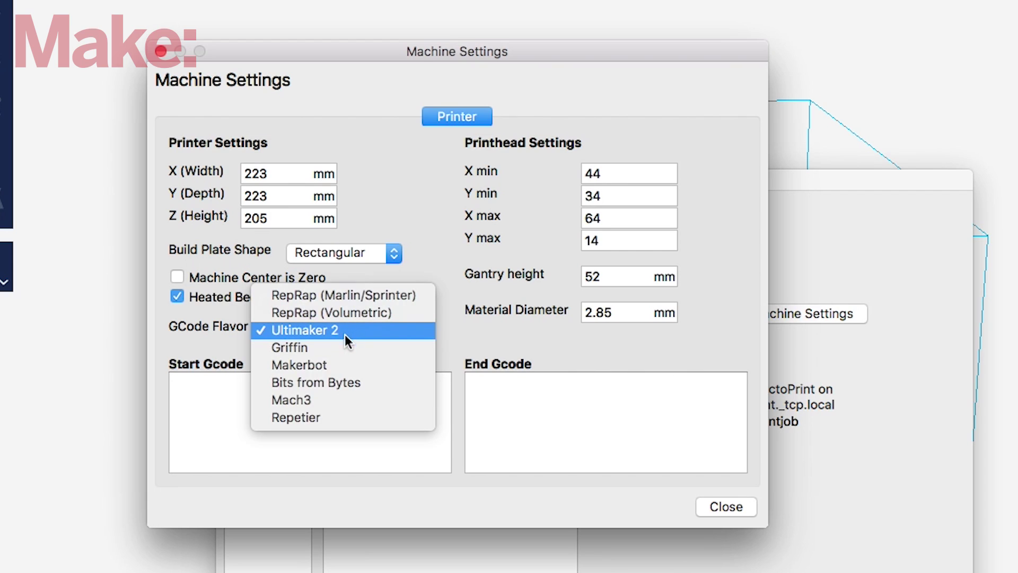
pyautogui.click(345, 295)
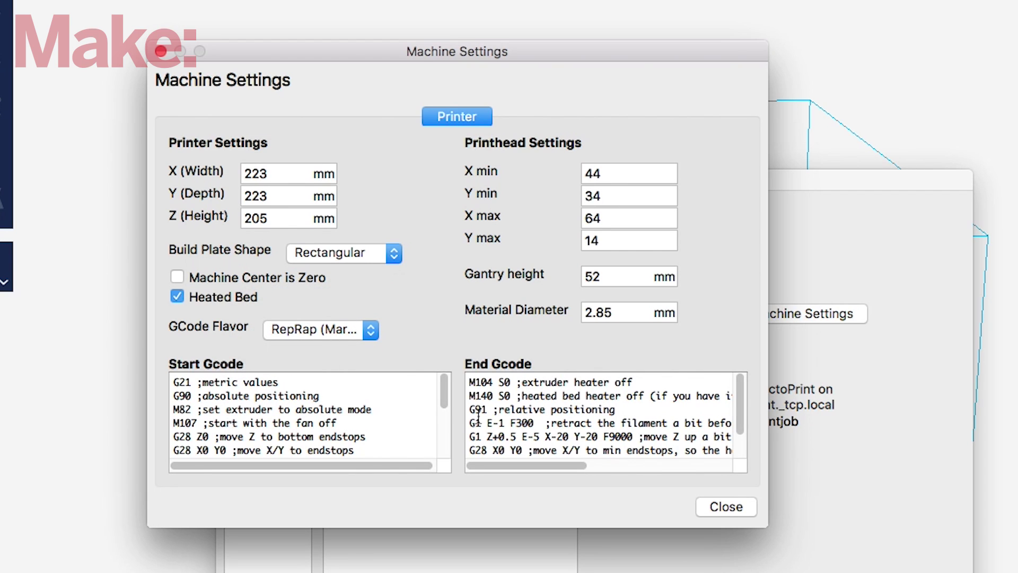
# - Change the start G-code extrusion amount from E10 to E25
pyautogui.scroll(-3, 447, 395)
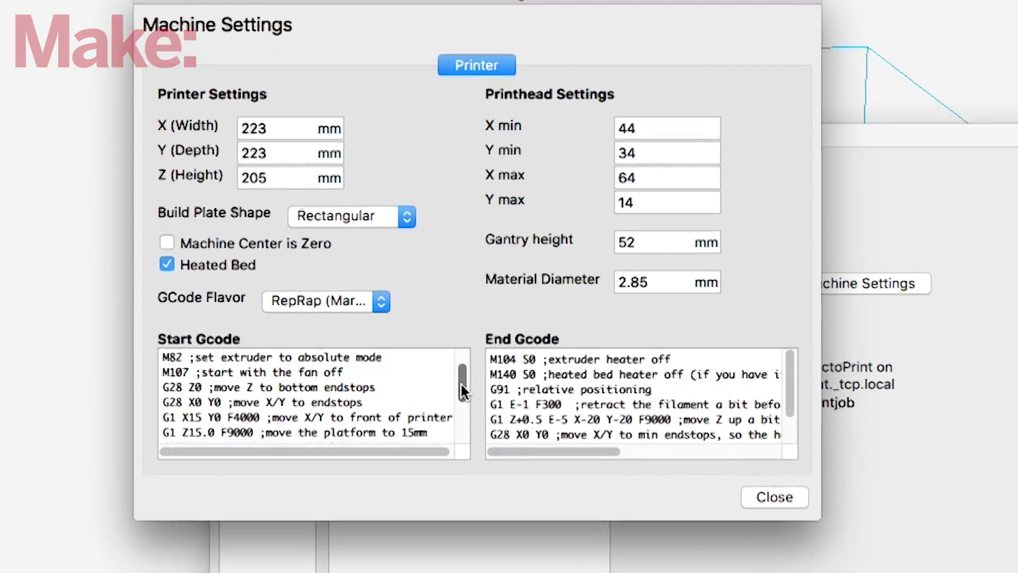
pyautogui.scroll(-3, 495, 359)
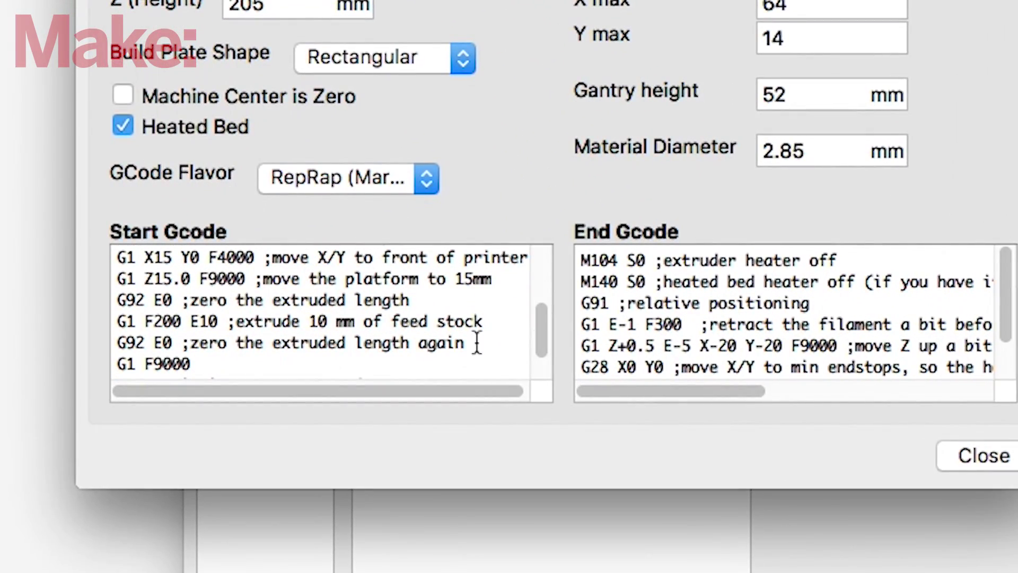
pyautogui.moveTo(200, 321); pyautogui.dragTo(218, 321)
pyautogui.write('25')
# - Insert the G28 Z0 line before M84 in the end G-code and close Machine Settings
pyautogui.scroll(2, 157, 280)
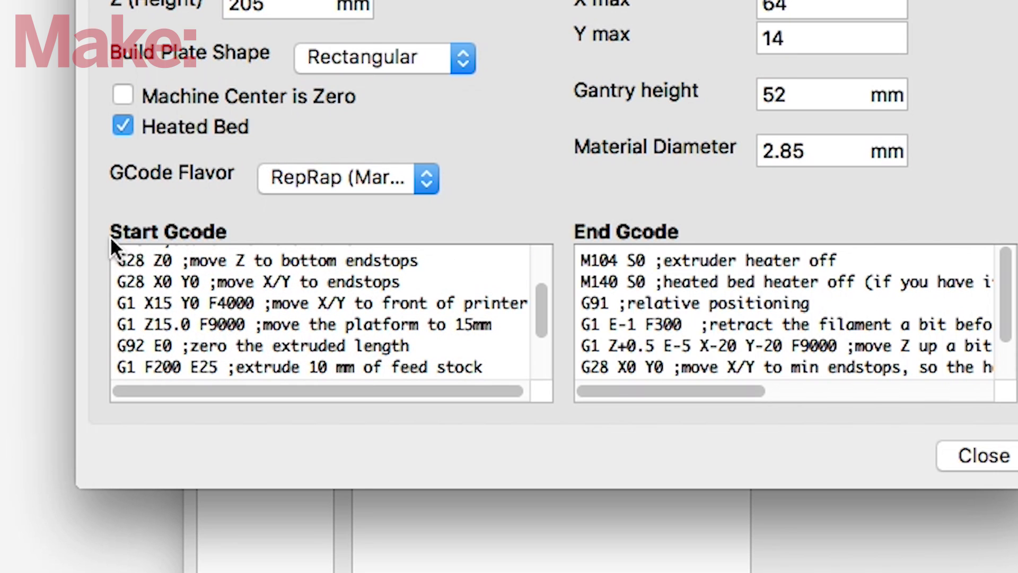
pyautogui.moveTo(419, 261); pyautogui.dragTo(100, 342)
pyautogui.press('super+c')
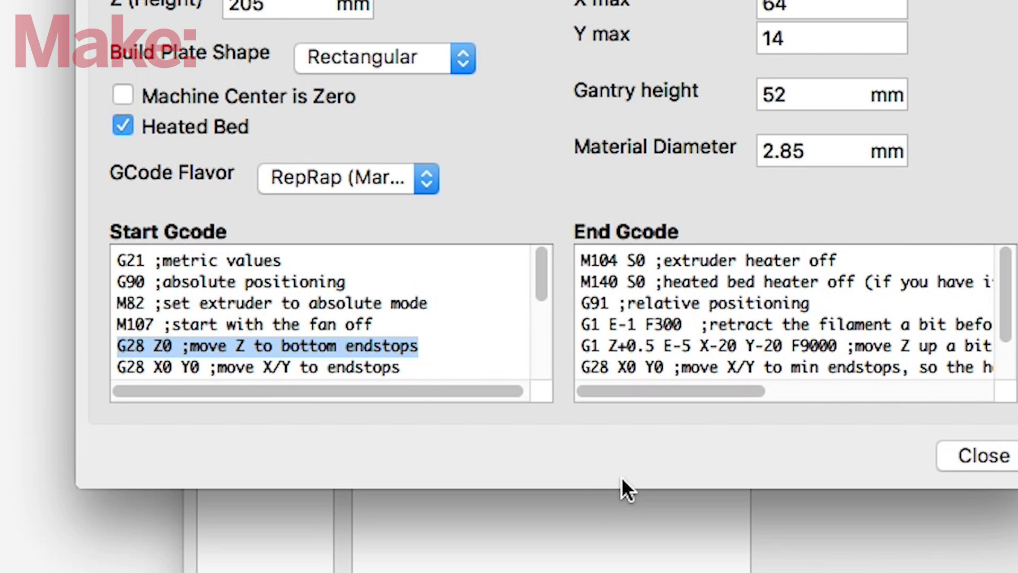
pyautogui.scroll(-1, 785, 318)
pyautogui.click(582, 339)
pyautogui.press('super+v')
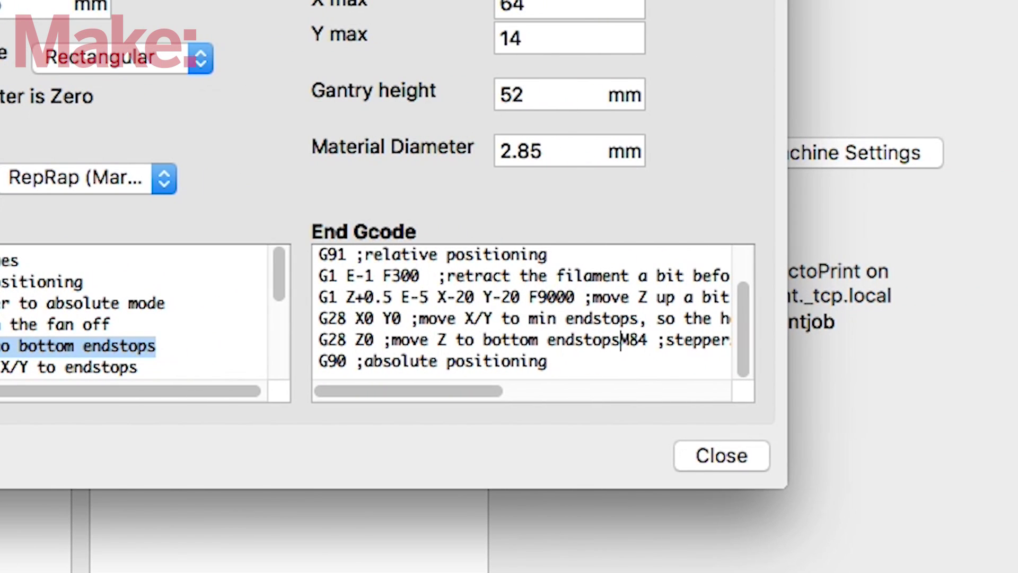
pyautogui.press('Return')
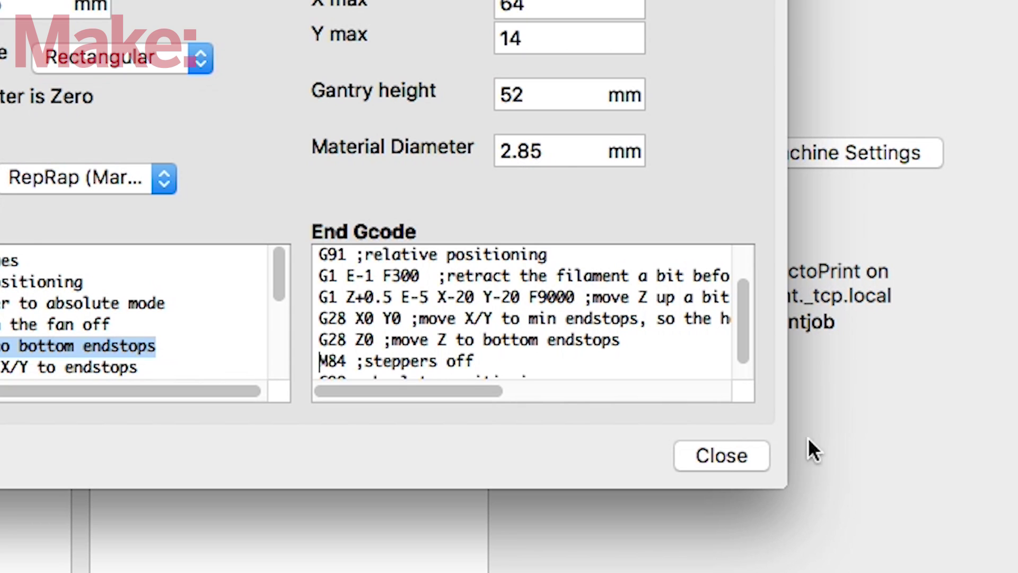
pyautogui.click(716, 456)
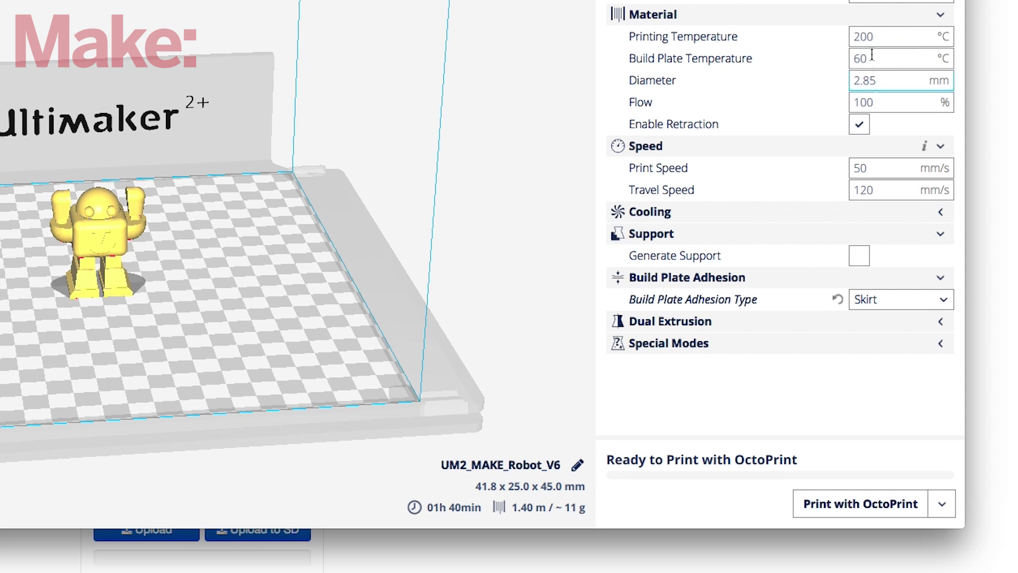
# - Send the UM2_MAKE_Robot_V6 print job to OctoPrint with Print with OctoPrint
pyautogui.click(866, 507)
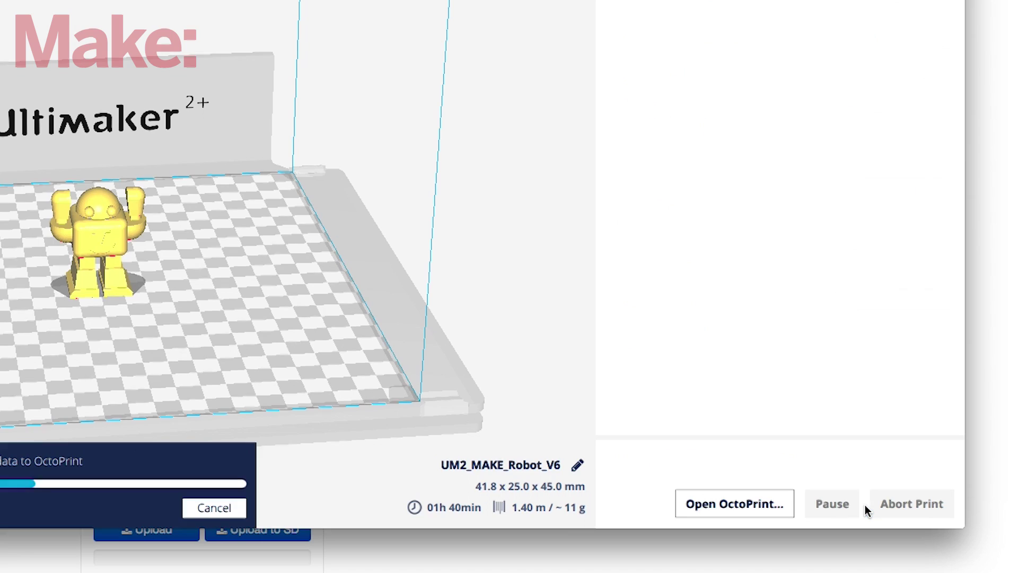